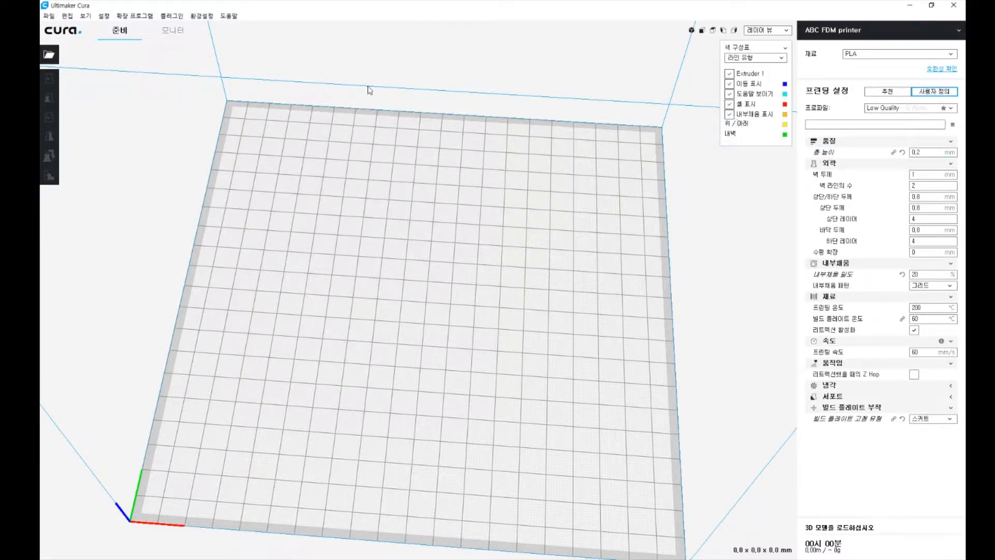
Load the CFDMP_money_cat model onto the build plate and display it in solid view from the front
click(50, 54)
double_click(165, 81)
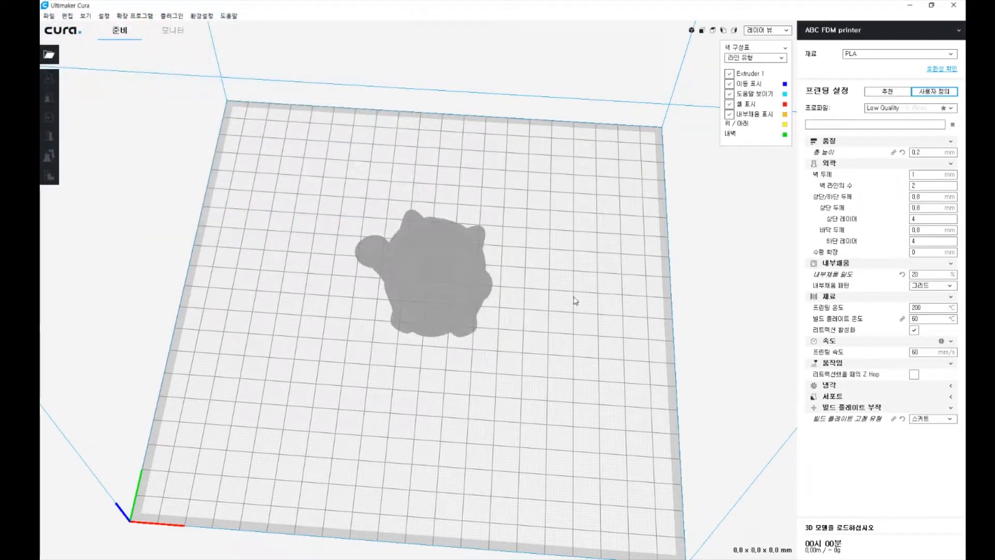
scroll(463, 284, up, 3)
click(766, 31)
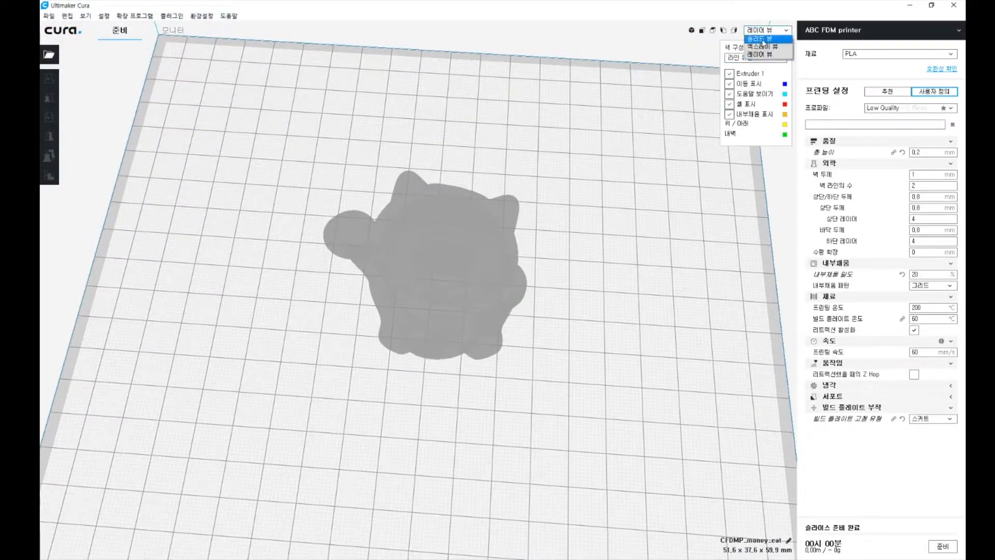
click(762, 41)
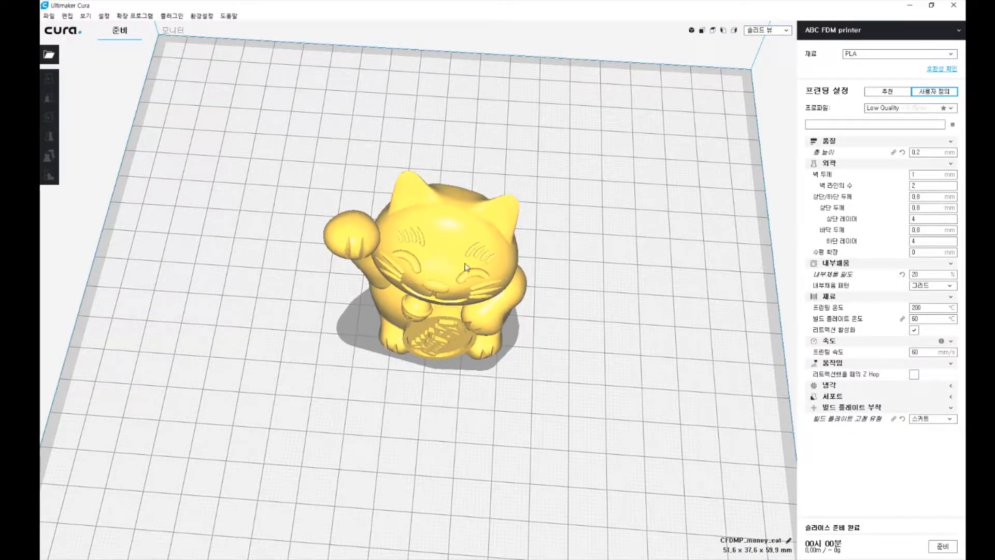
scroll(454, 270, up, 2)
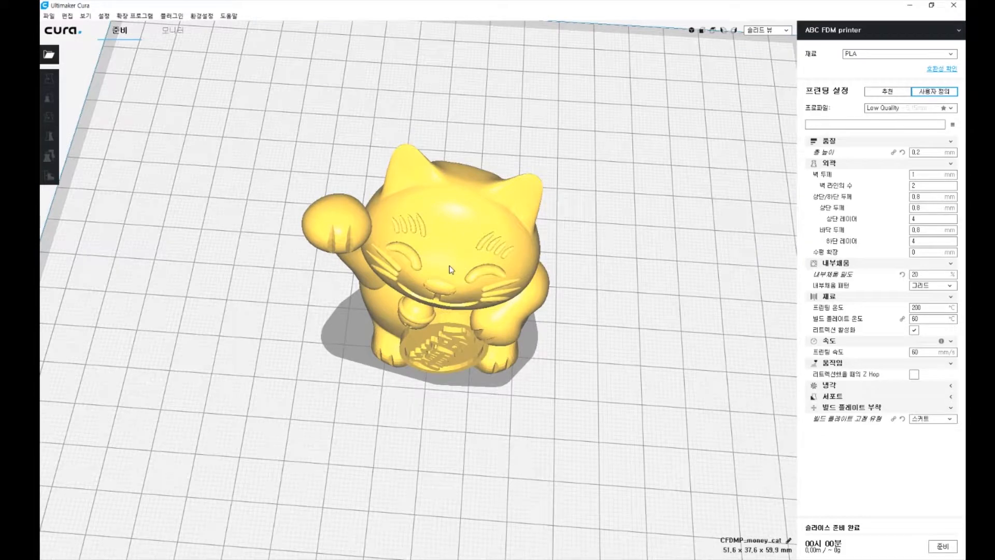
right_drag(451, 273, 463, 231)
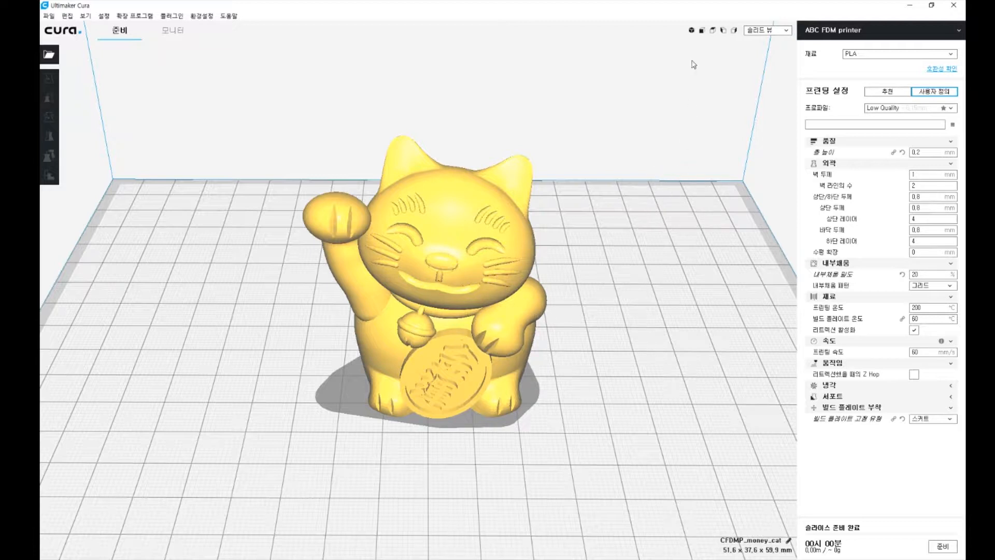
Switch the cat model to layer view and examine its sliced layers from above
click(765, 33)
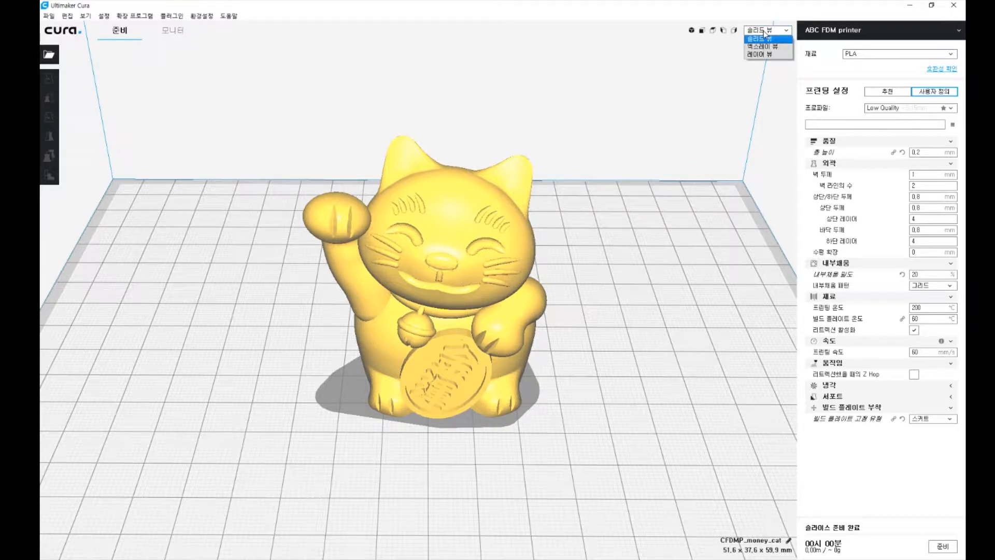
click(763, 54)
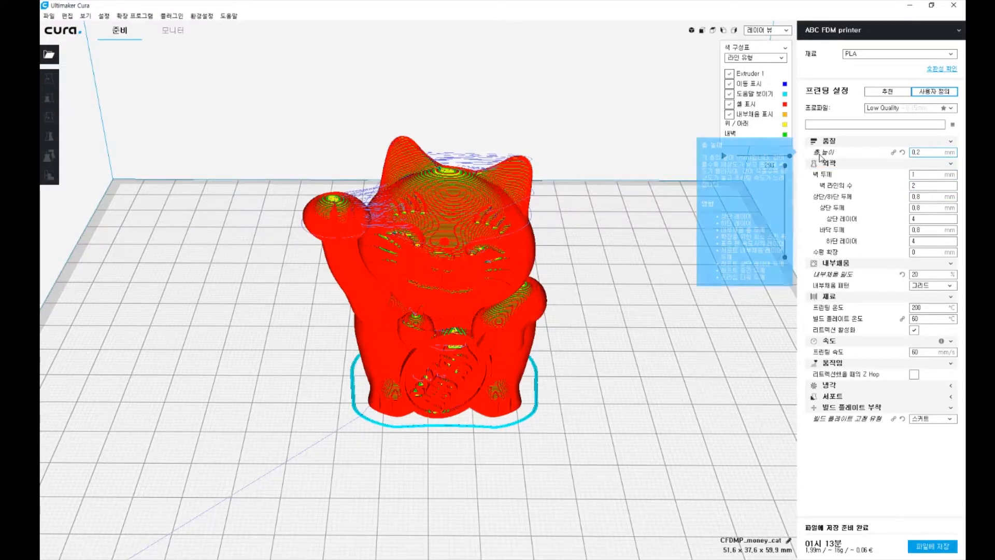
right_drag(460, 216, 430, 282)
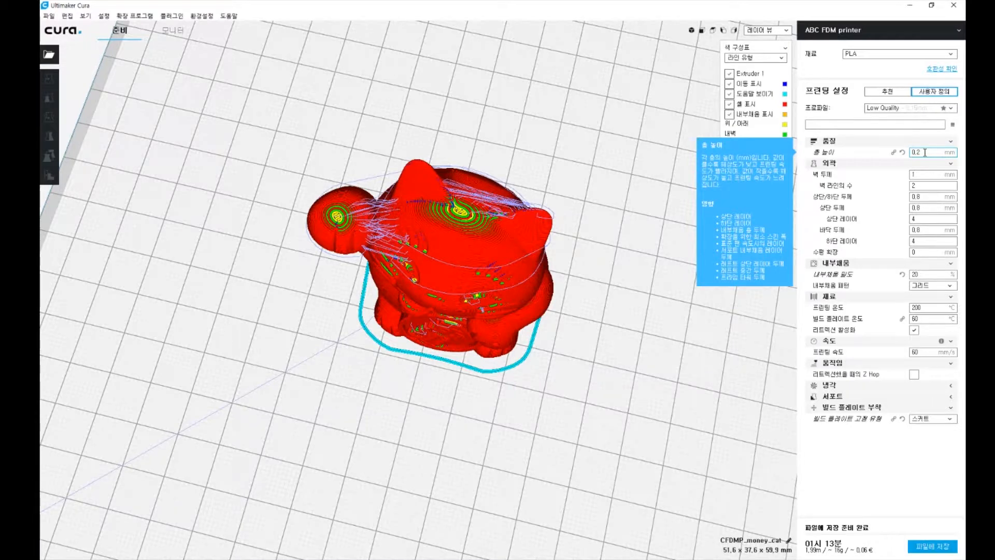
right_drag(610, 284, 619, 271)
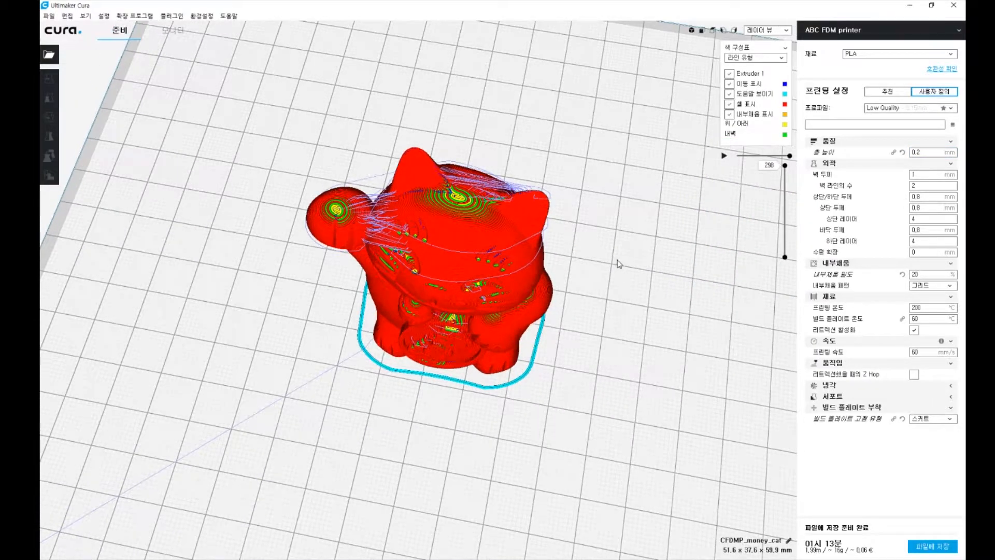
Set the layer height to 0.1 mm for a comparison slice and restore it to 0.2 mm
mouse_move(904, 158)
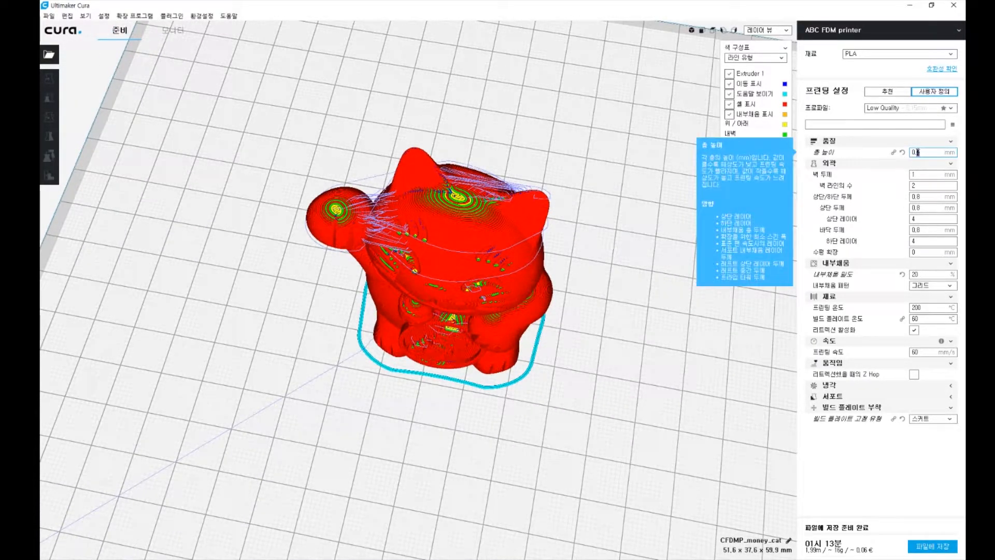
text(1)
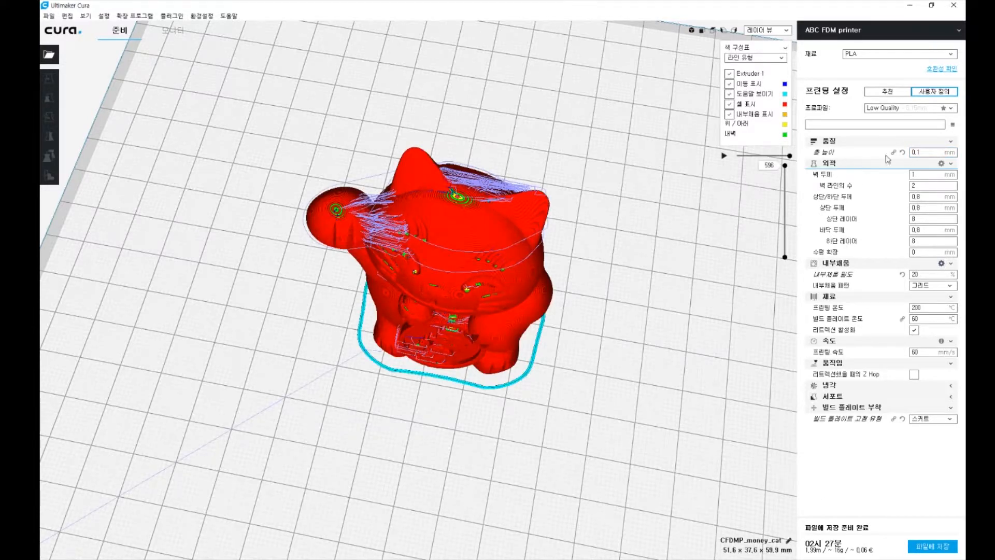
text(2)
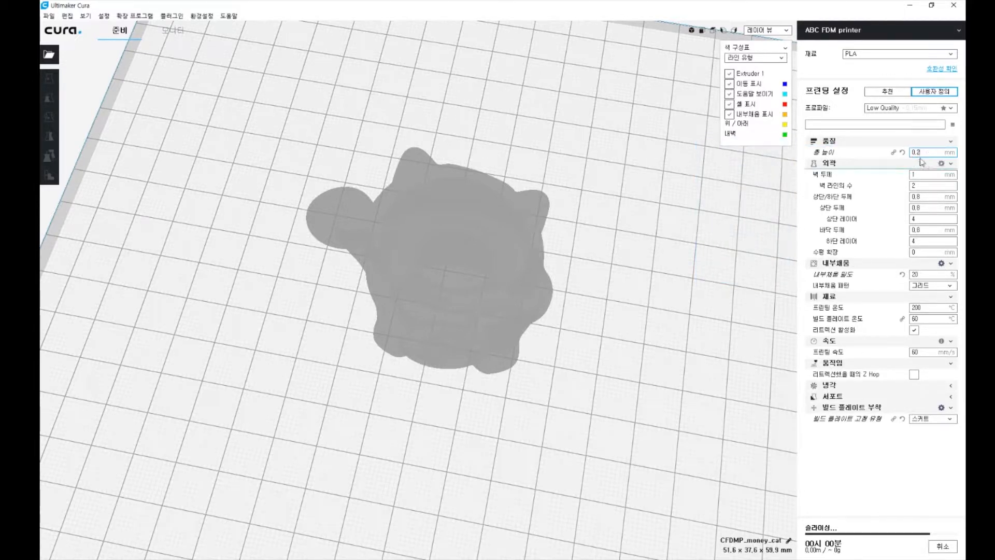
mouse_move(831, 549)
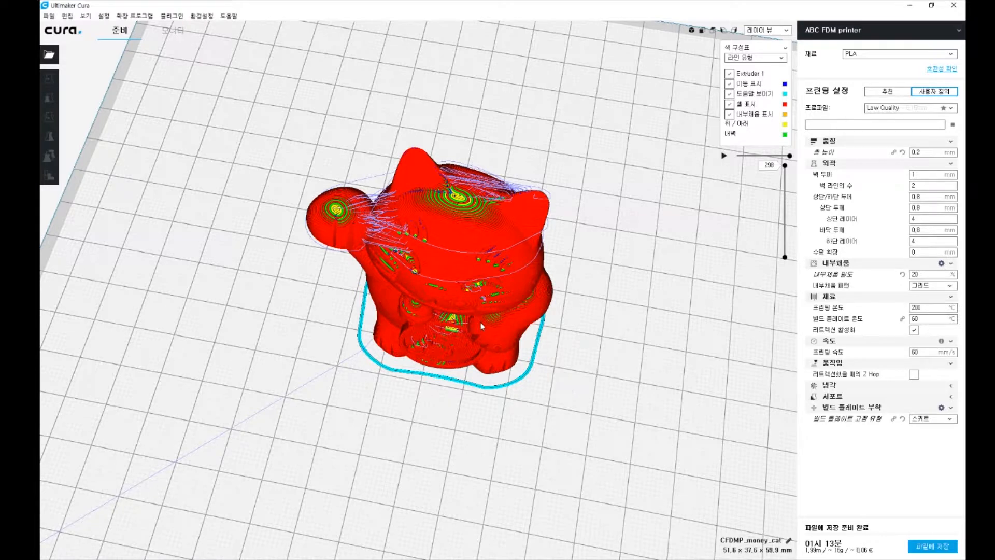
right_drag(482, 299, 577, 237)
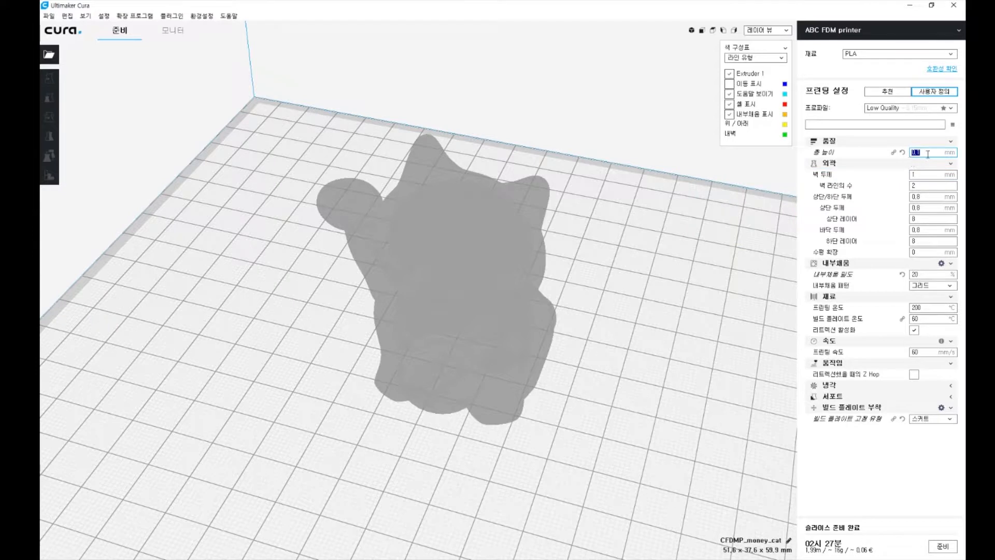
Try layer heights of 0.2 mm and 0.5 mm for the cat, and clear the last value
click(929, 153)
key(BackSpace)
text(2)
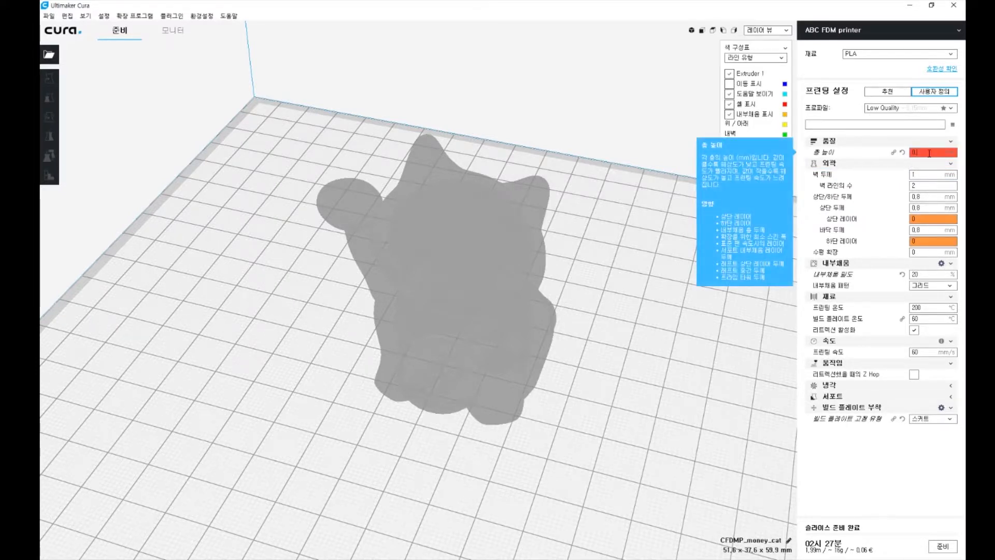
key(BackSpace)
text(5)
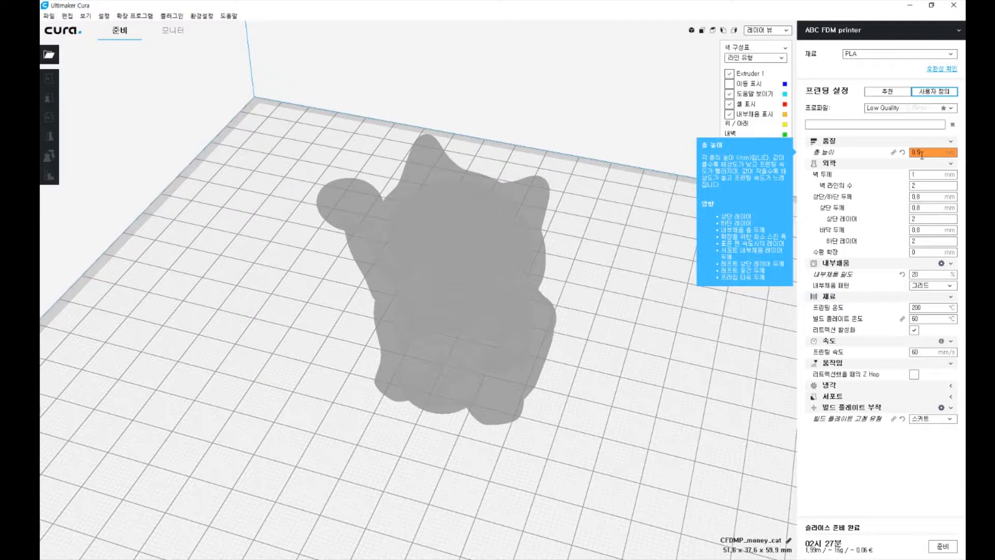
key(BackSpace)
key(BackSpace)
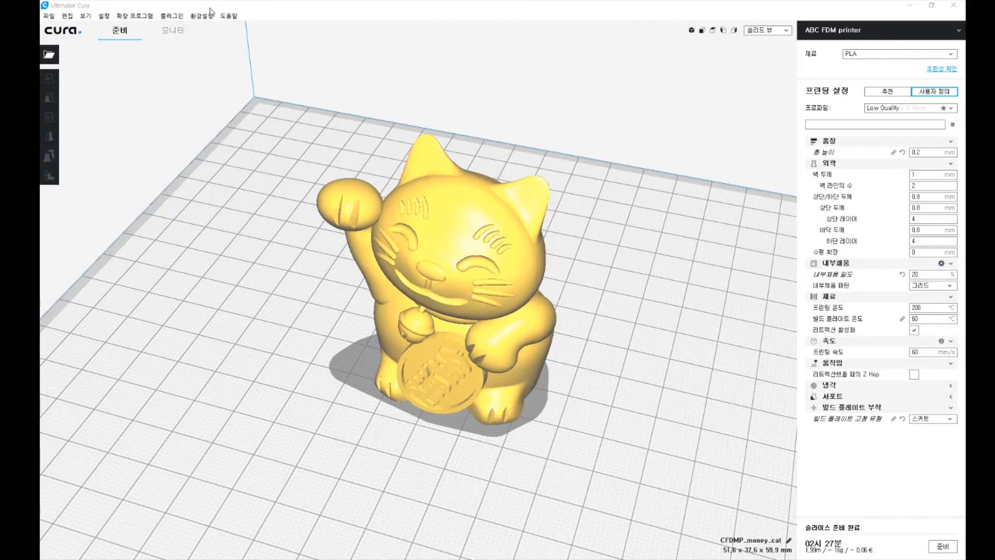
Open the setting visibility preferences and look through the quality, shell and infill categories
click(210, 12)
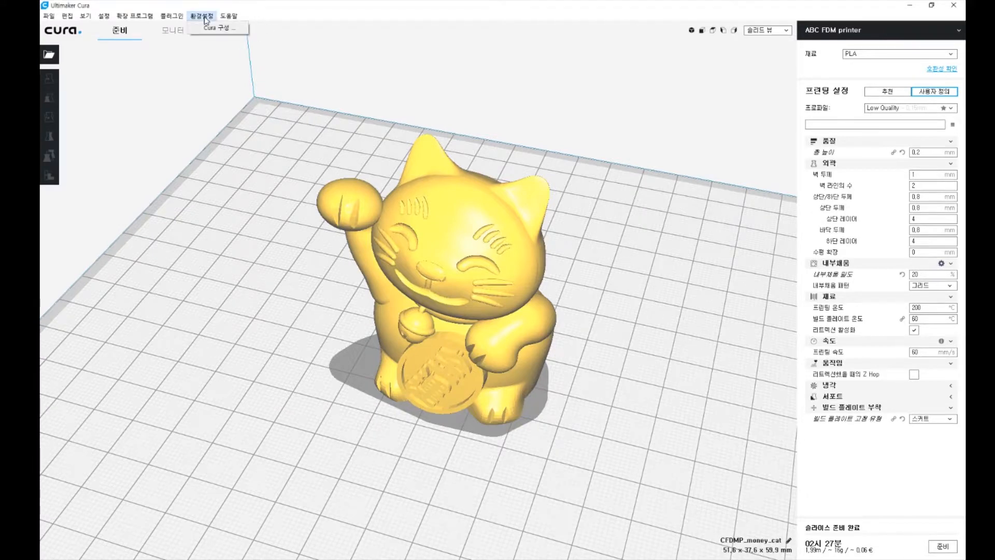
click(204, 27)
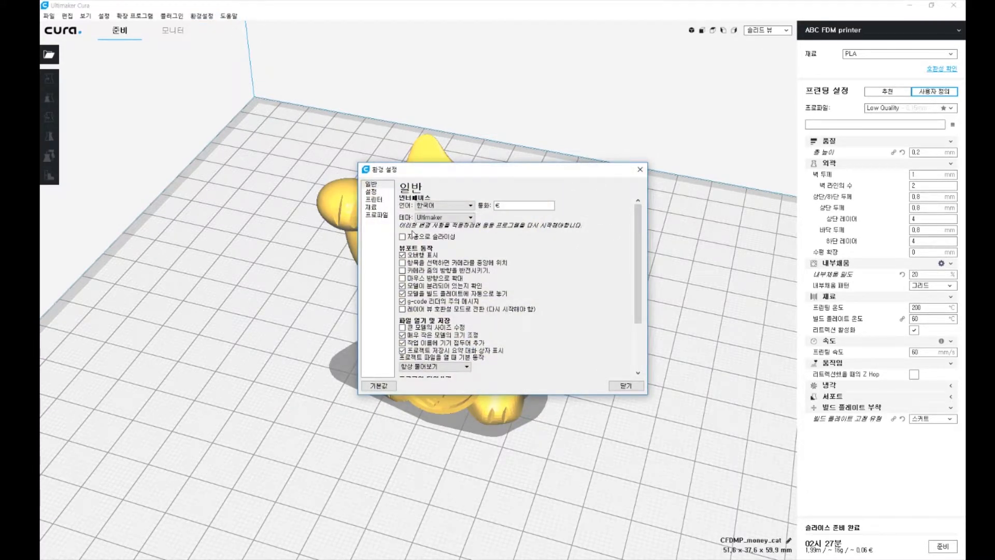
click(380, 192)
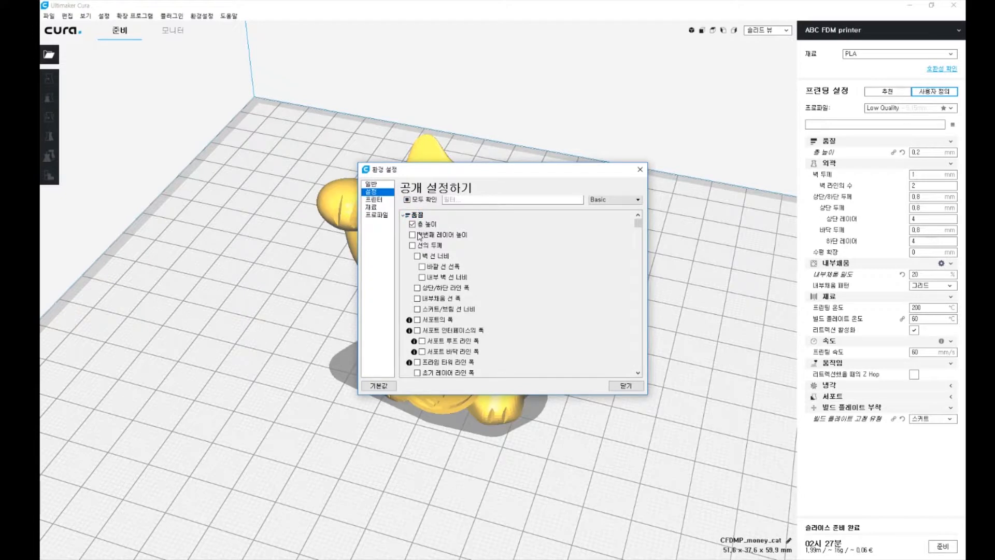
click(415, 214)
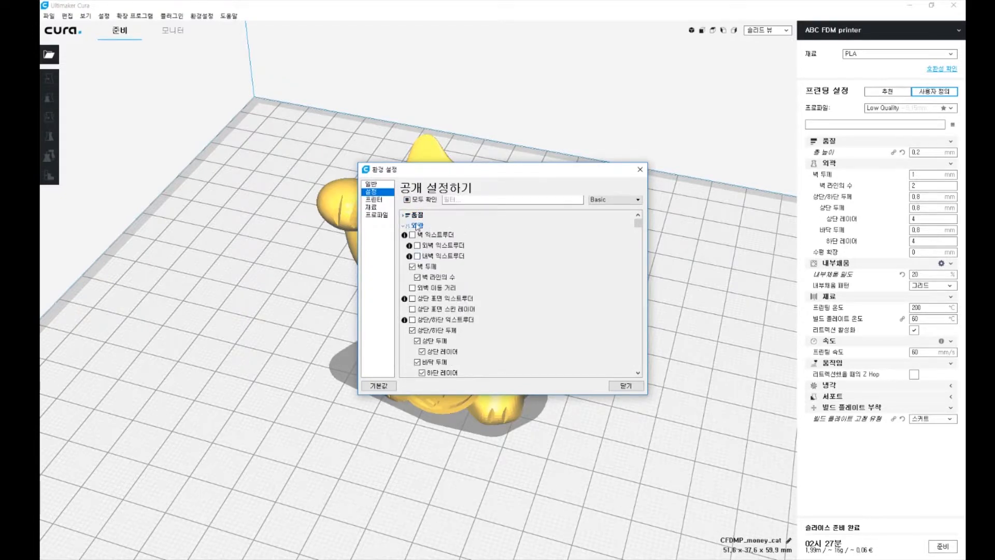
click(407, 226)
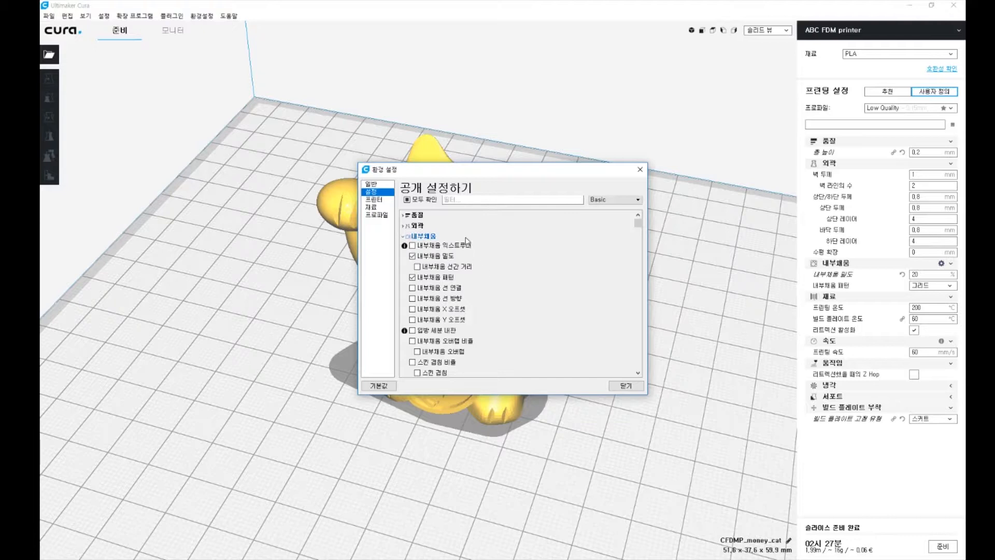
click(405, 215)
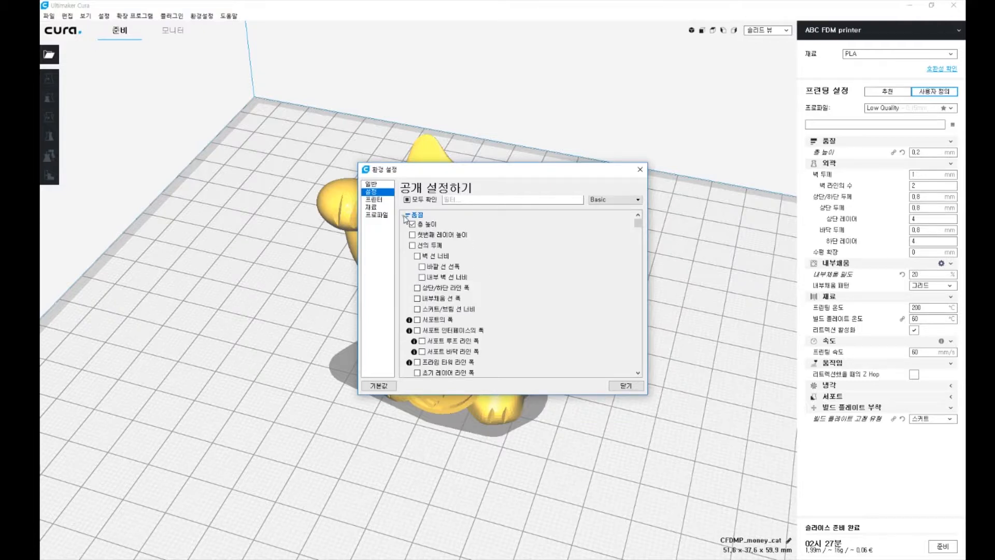
Make the initial layer height setting visible and switch the visibility of the line width setting on and off
click(413, 235)
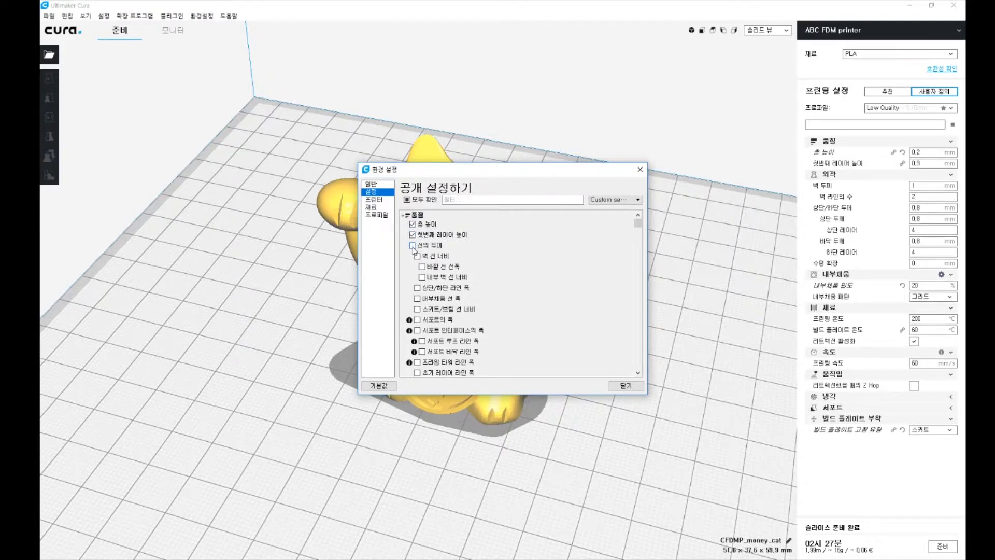
click(412, 245)
click(412, 246)
Show and hide all print settings at once, and restore the Basic visibility preset
click(407, 200)
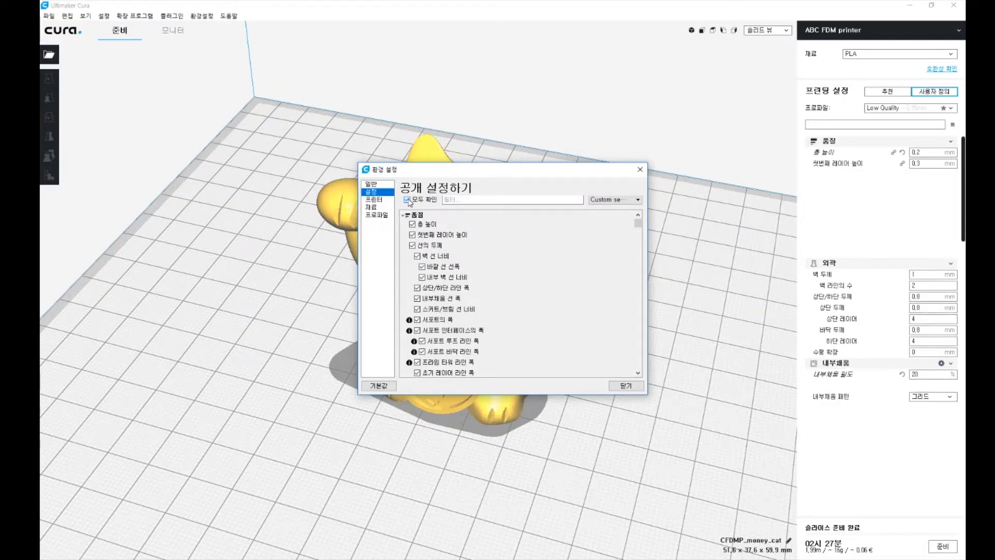
click(407, 200)
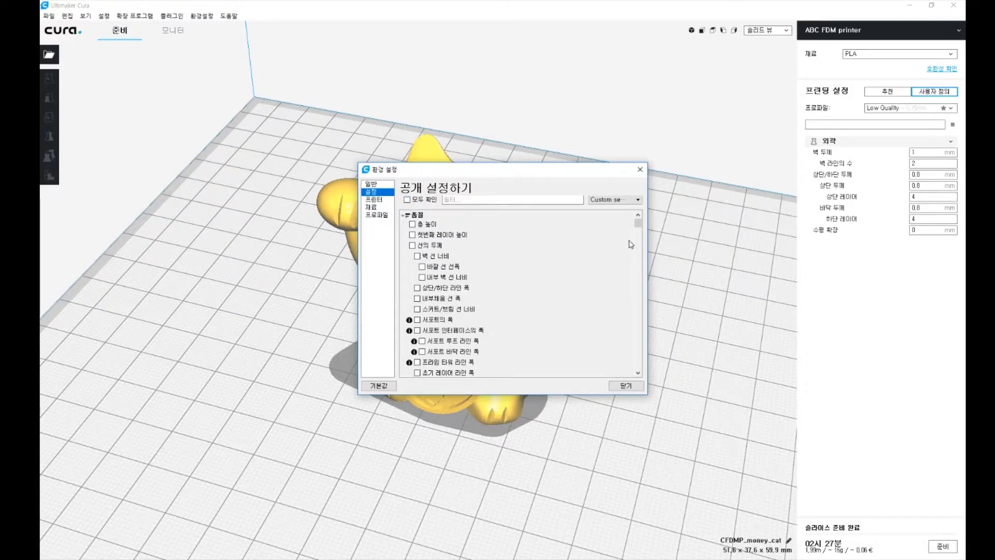
click(614, 200)
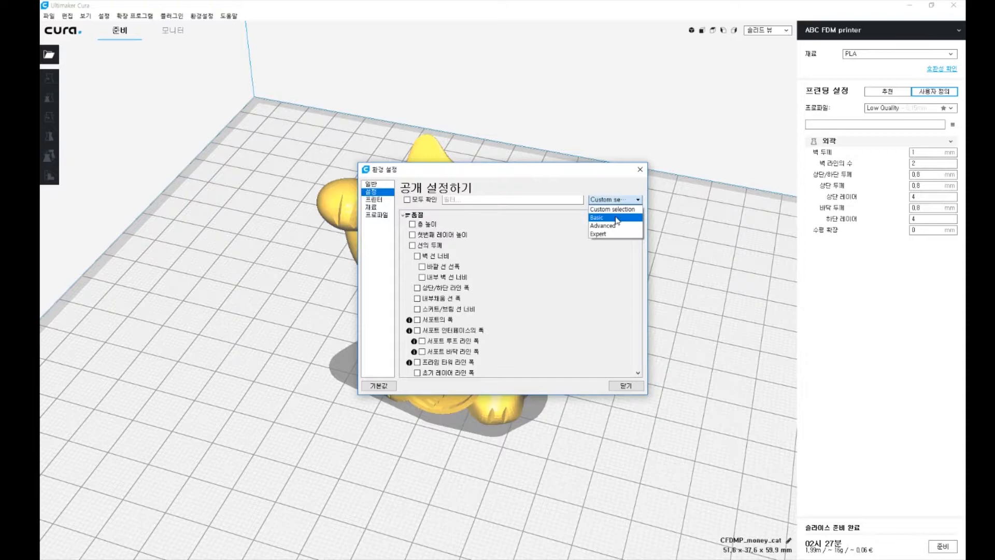
click(609, 218)
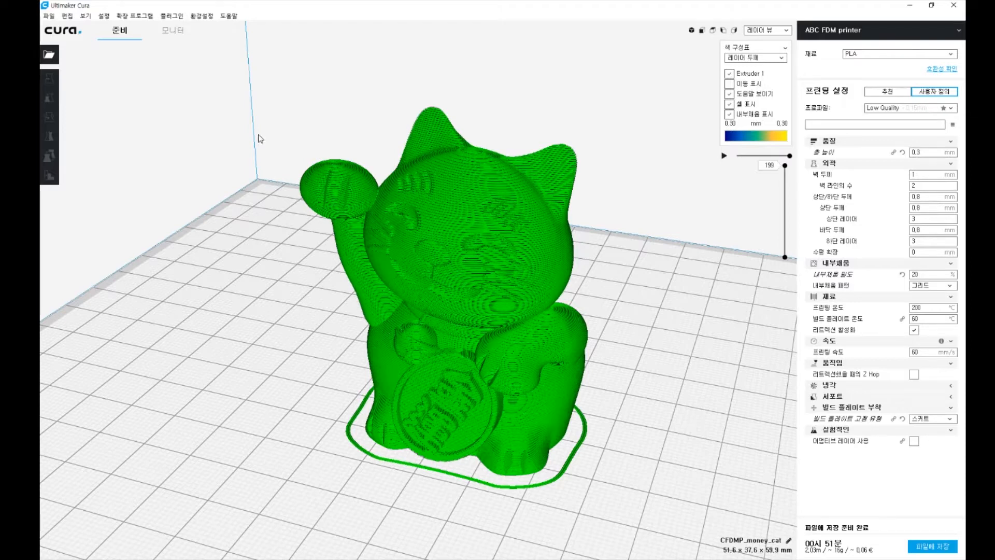
Reopen the setting visibility preferences, hide and show the adaptive layers setting (어댑티브 레이어 사용), and close them
click(201, 15)
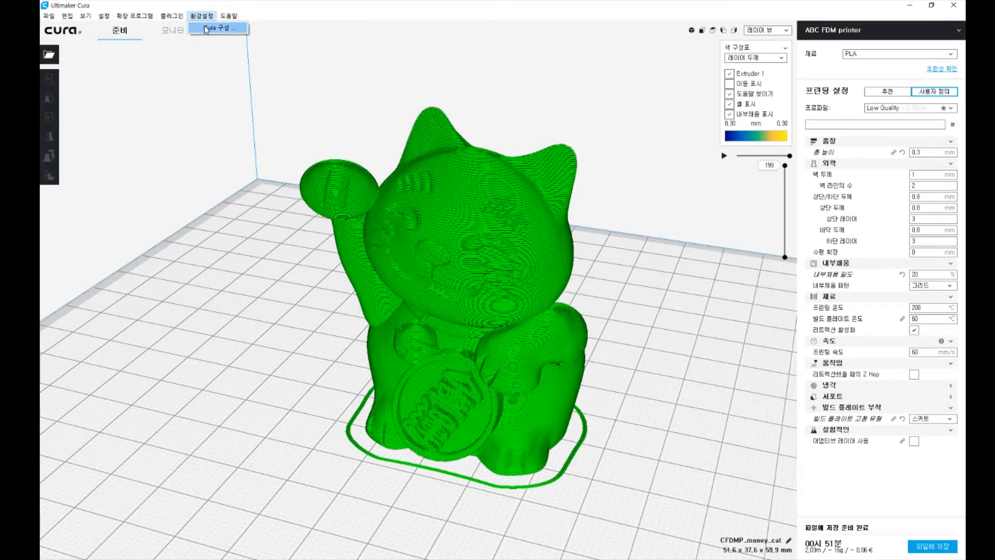
click(212, 27)
click(371, 192)
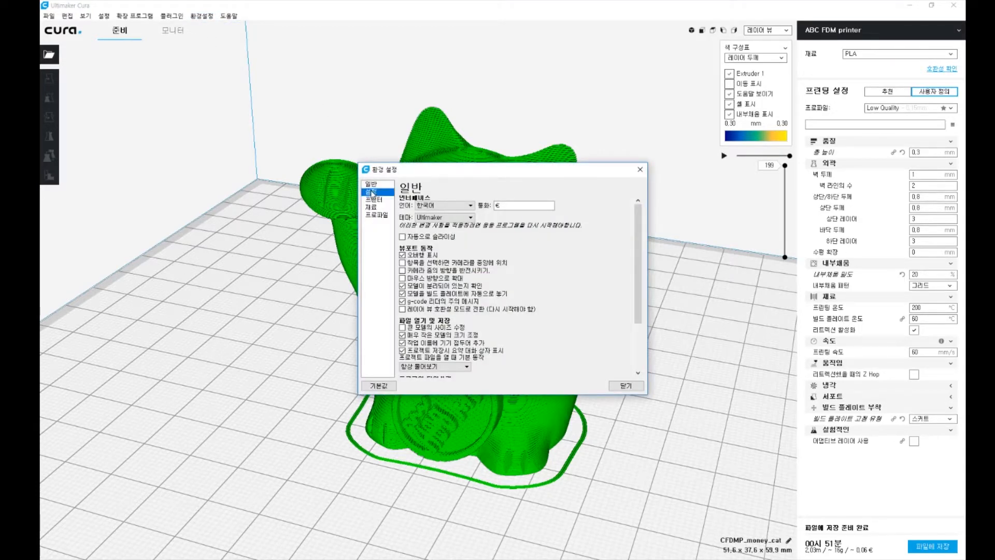
drag(638, 224, 636, 354)
scroll(448, 352, down, 10)
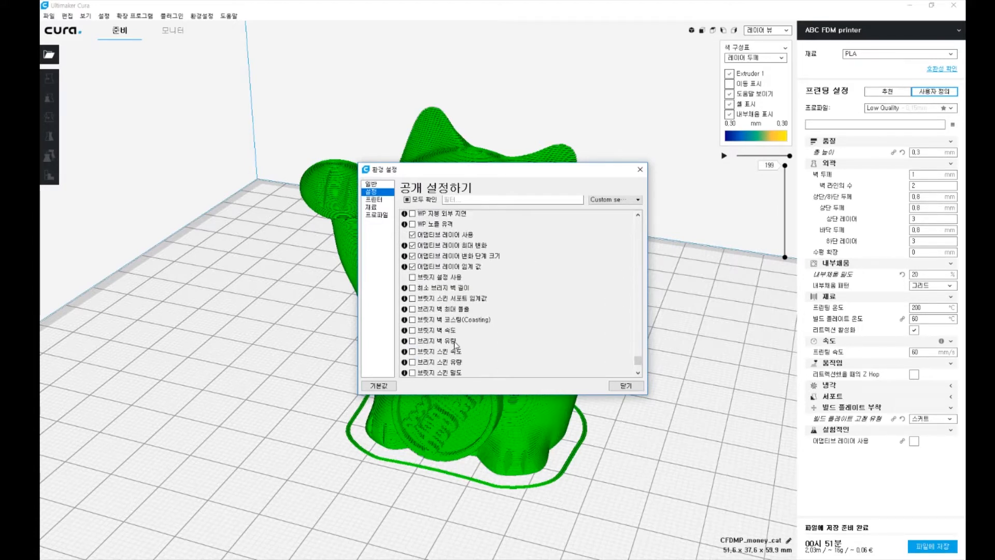
click(413, 235)
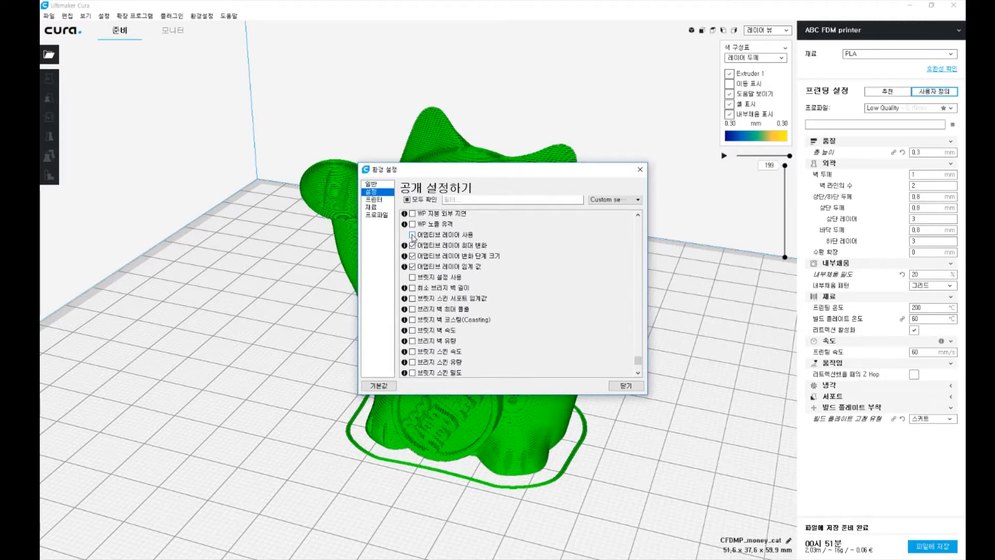
click(412, 235)
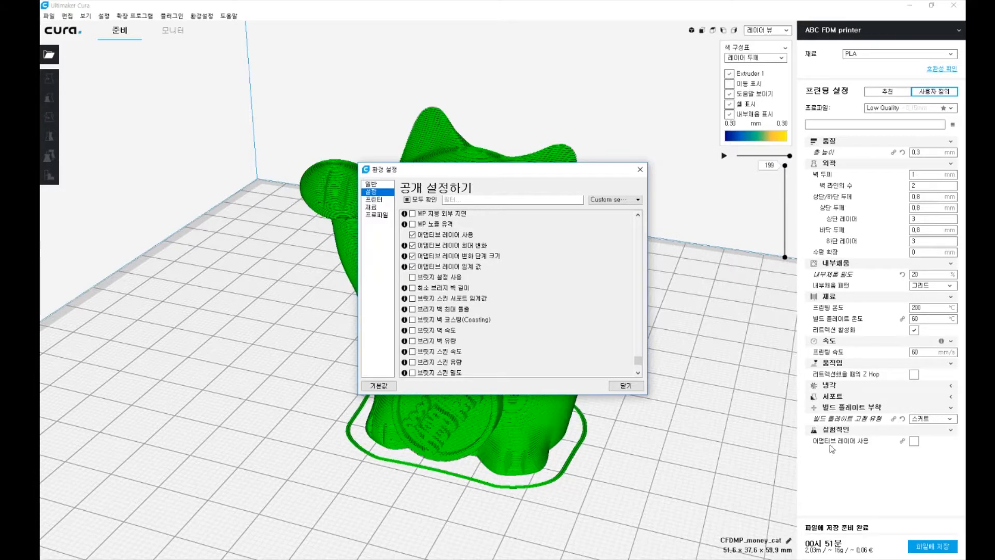
click(625, 386)
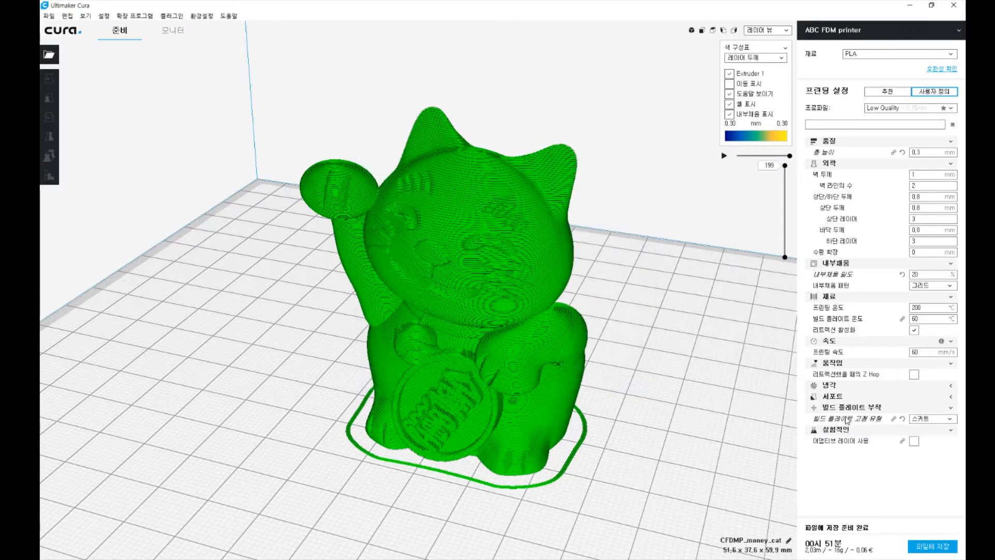
Enable adaptive layers (어댑티브 레이어 사용) for the cat and inspect the layer thickness colours on the sliced model
click(914, 440)
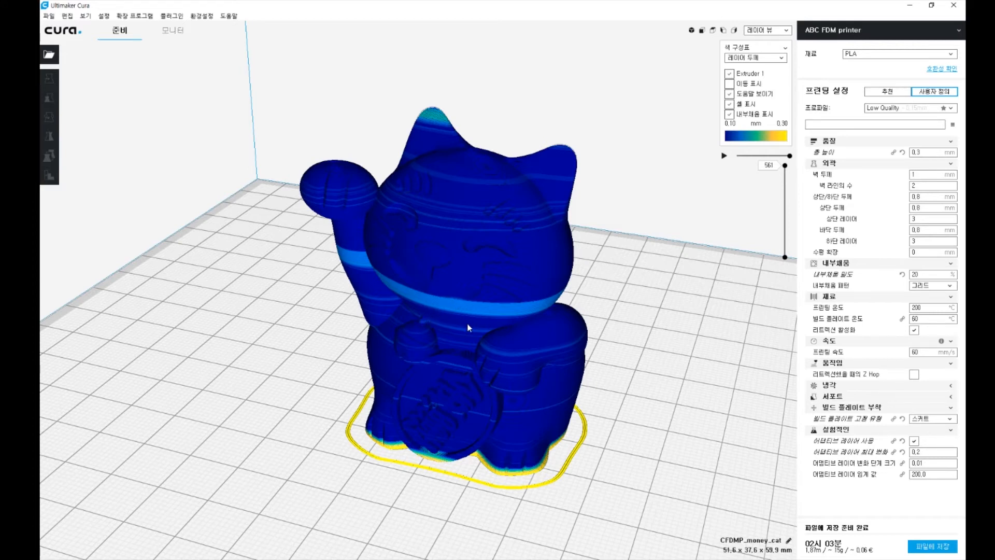
right_drag(488, 345, 470, 316)
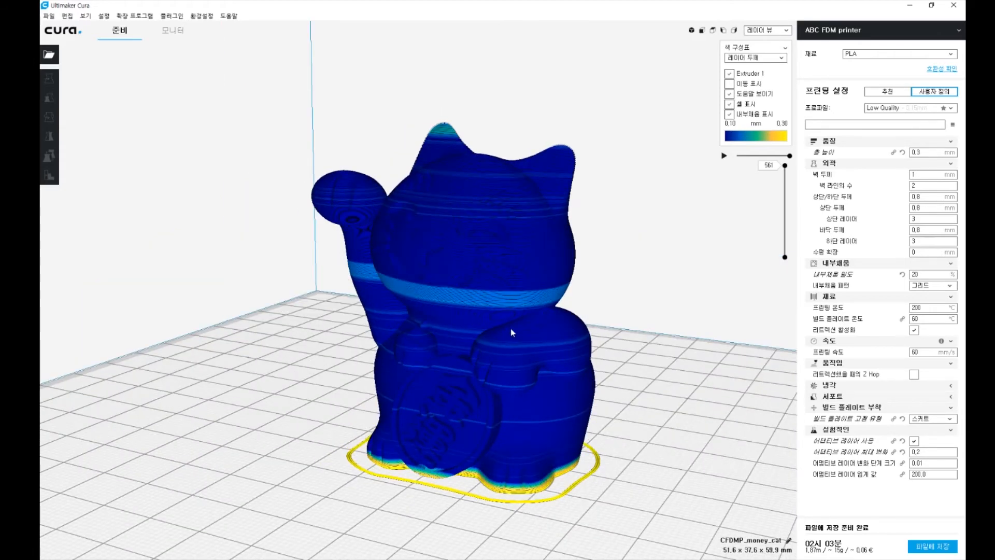